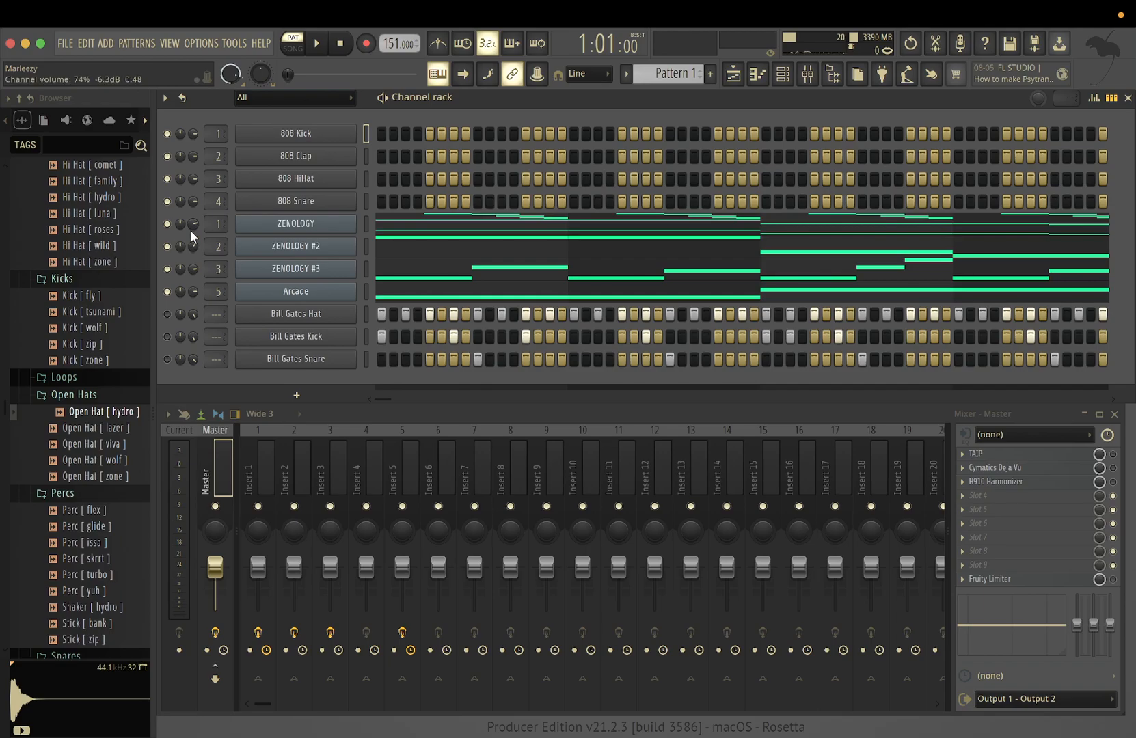
# Balance the mixer faders during playback to 2.3 dB on Insert 1, -1.4 dB on Insert 2 and -2.6 dB on Insert 3
pyautogui.press('space')
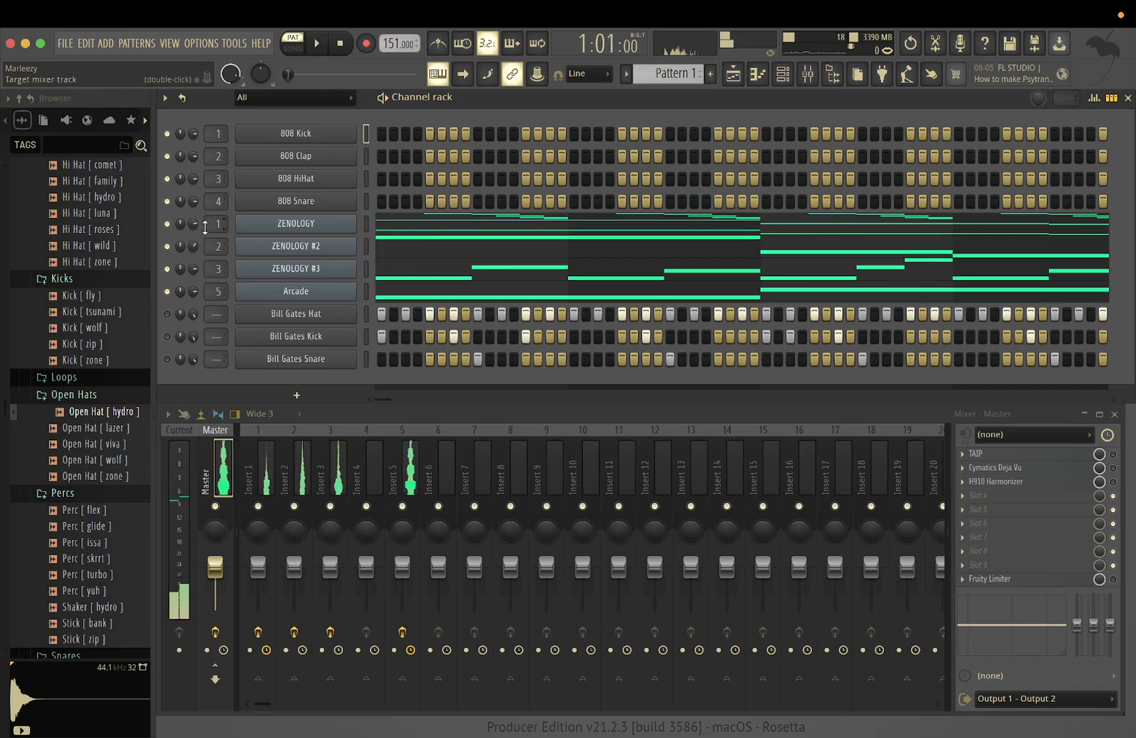
pyautogui.press('space')
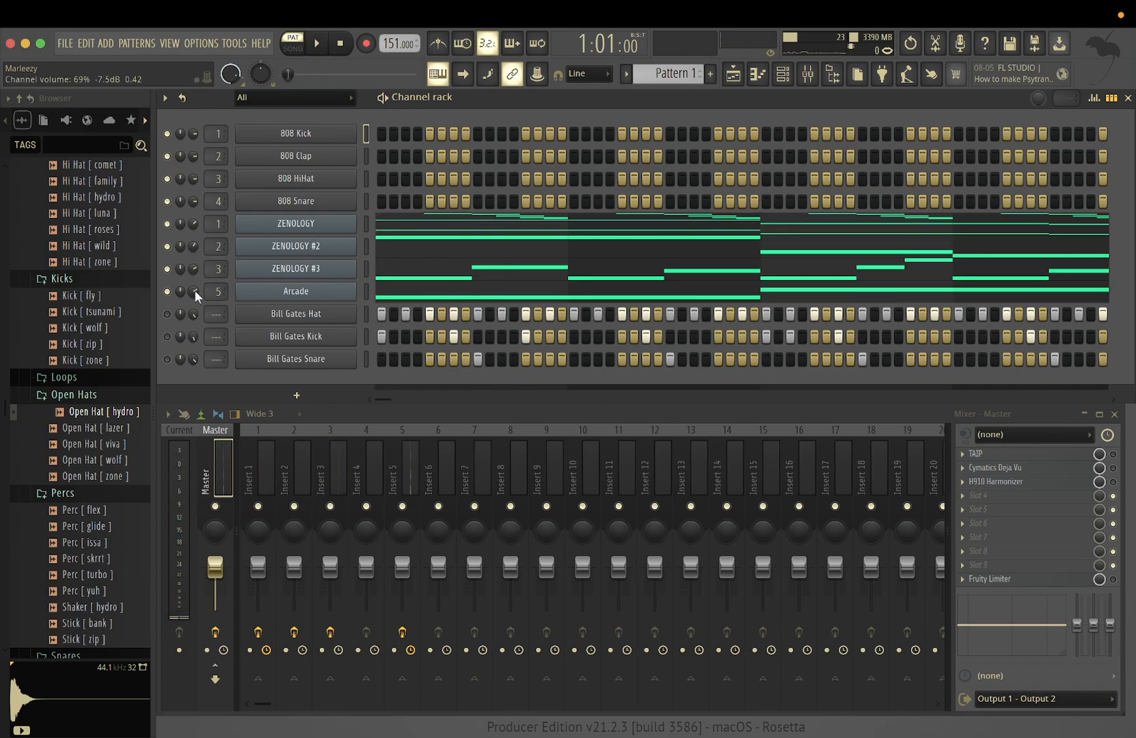
pyautogui.click(337, 446)
pyautogui.press('space')
pyautogui.moveTo(330, 566); pyautogui.dragTo(257, 562)
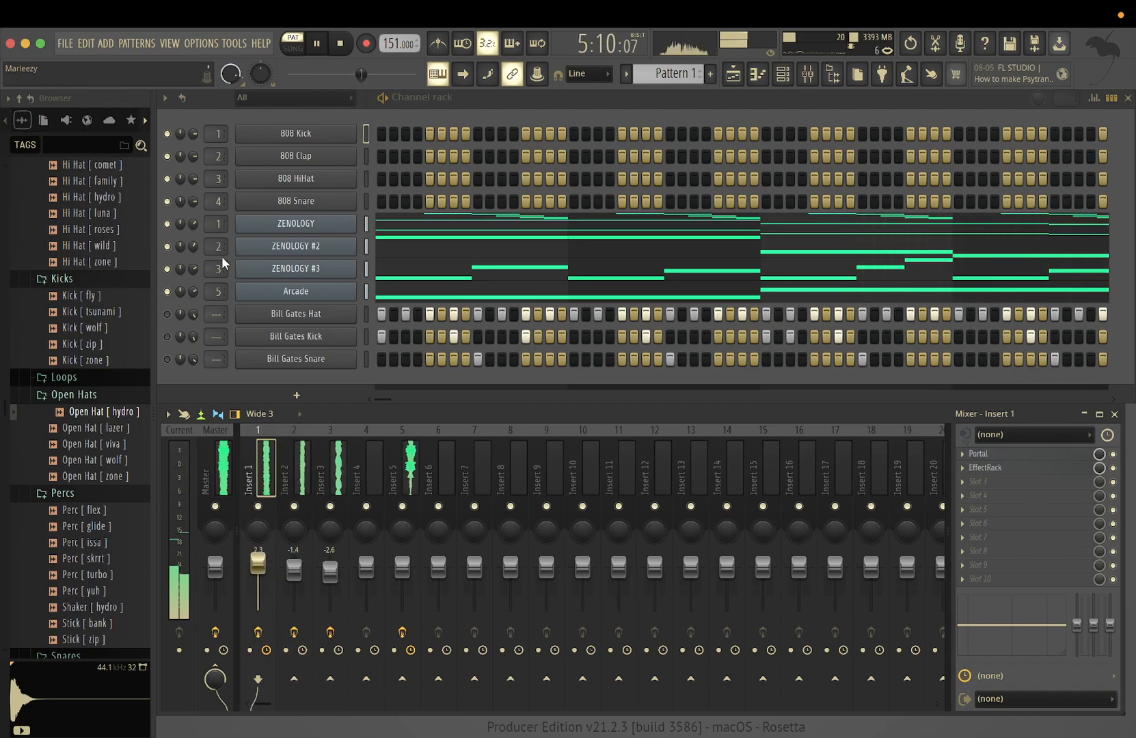
# Rebalance the channel volumes of the ZENOLOGY channels and Arcade against each other during playback, with ZENOLOGY #2 at 59%
pyautogui.moveTo(195, 224); pyautogui.dragTo(195, 221)
pyautogui.moveTo(200, 296)
pyautogui.mouseDown()
pyautogui.moveTo(201, 308)
pyautogui.moveTo(194, 294)
pyautogui.mouseUp()
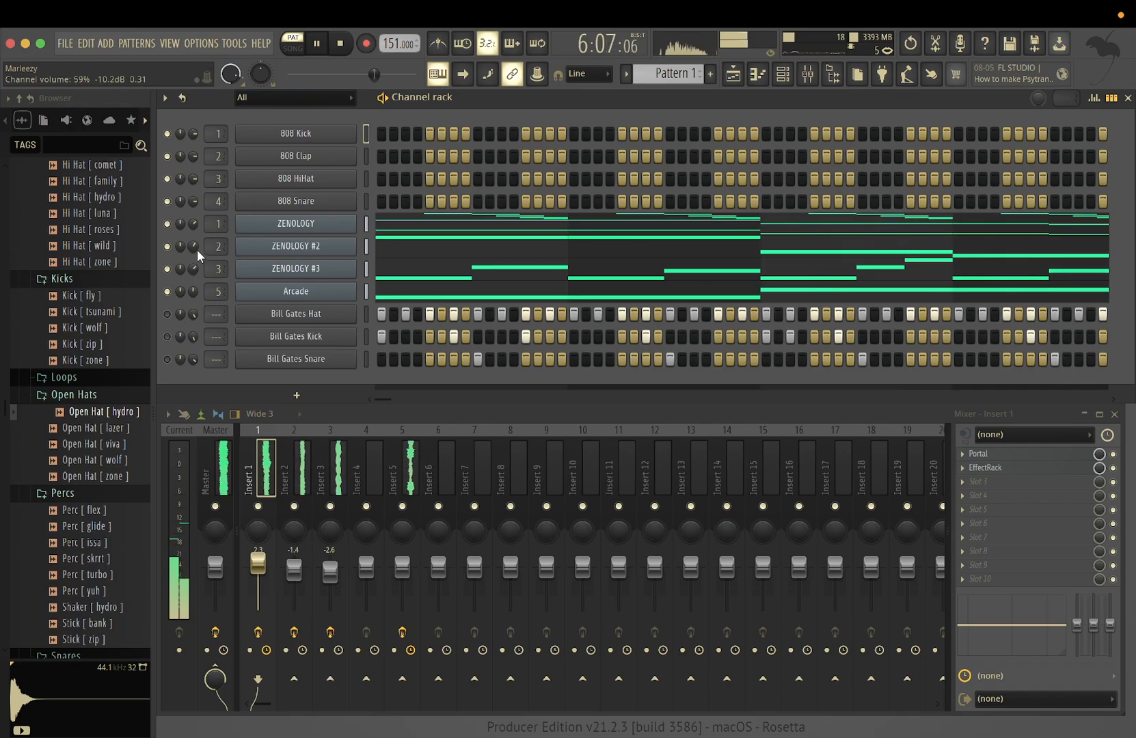
pyautogui.press('space')
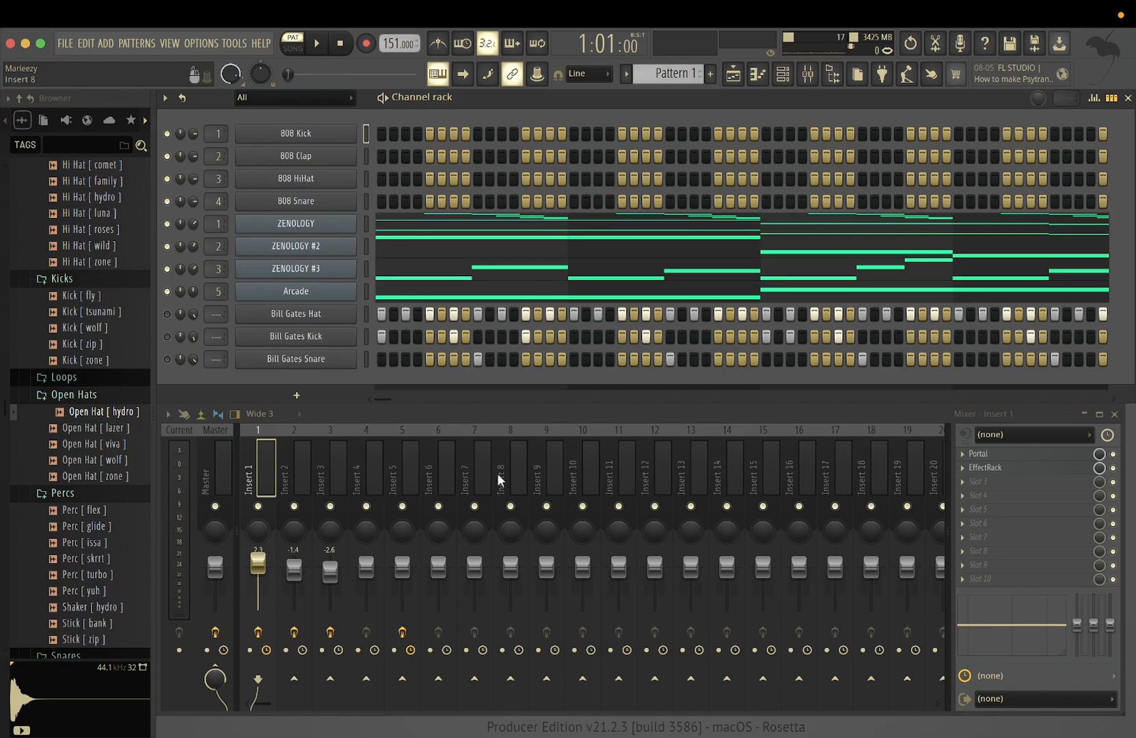
# Add Fruity Parametric EQ 2 to Insert 1, lower the high shelf and cut the low shelf by 11.3 dB at 160 Hz
pyautogui.click(1014, 487)
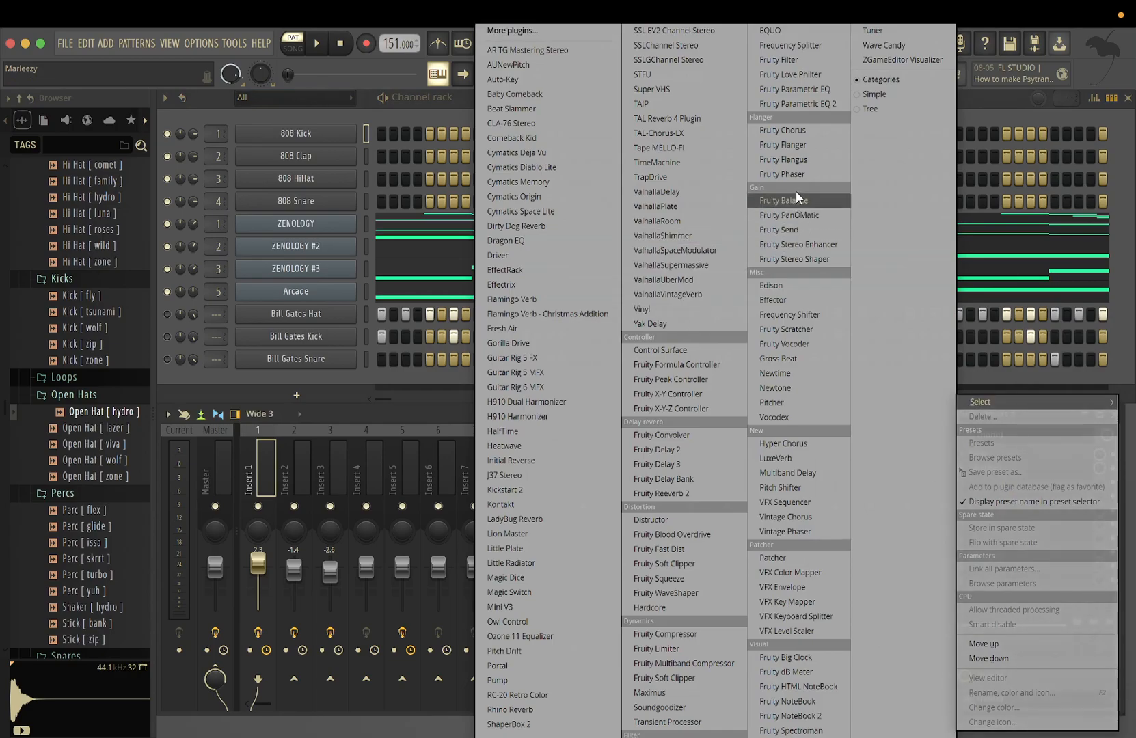
pyautogui.click(783, 105)
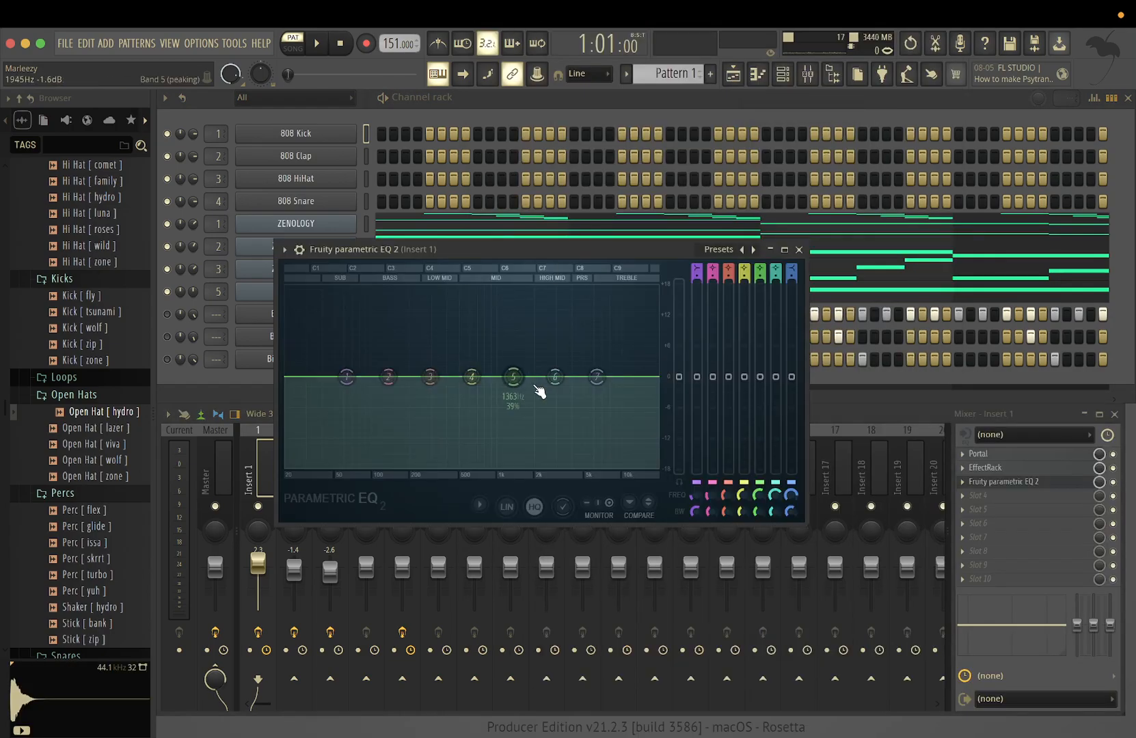
pyautogui.press('space')
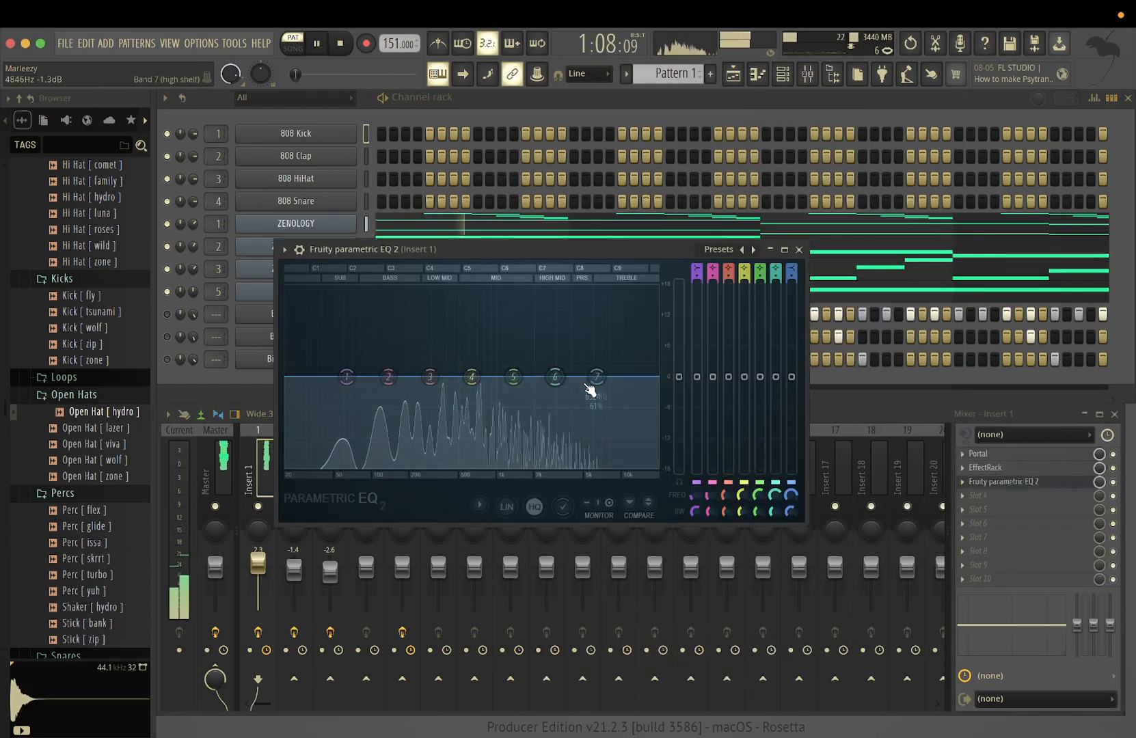
pyautogui.moveTo(595, 376); pyautogui.dragTo(526, 443)
pyautogui.moveTo(347, 377); pyautogui.dragTo(396, 433)
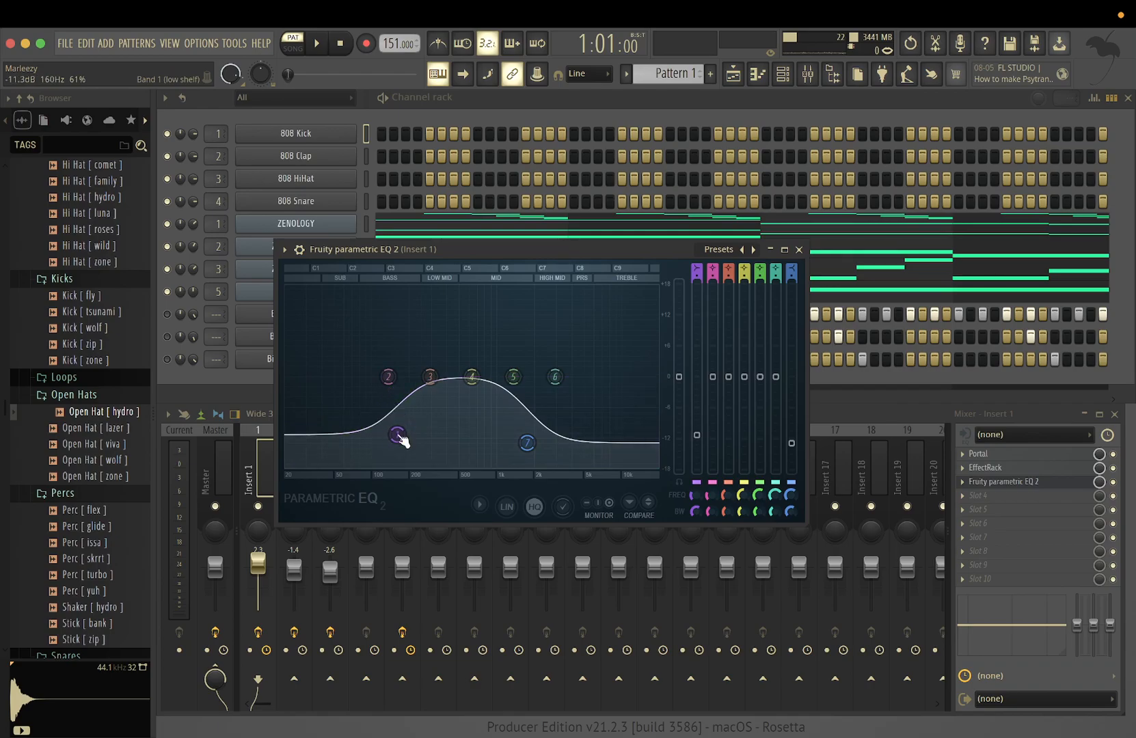
# Bring EQ bands 1 and 7 back almost to flat and boost band 4 by 1.0 dB at 611 Hz
pyautogui.moveTo(472, 376)
pyautogui.mouseDown()
pyautogui.moveTo(477, 408)
pyautogui.moveTo(476, 377)
pyautogui.mouseUp()
pyautogui.press('space')
pyautogui.moveTo(397, 434); pyautogui.dragTo(365, 377)
pyautogui.moveTo(527, 443); pyautogui.dragTo(556, 382)
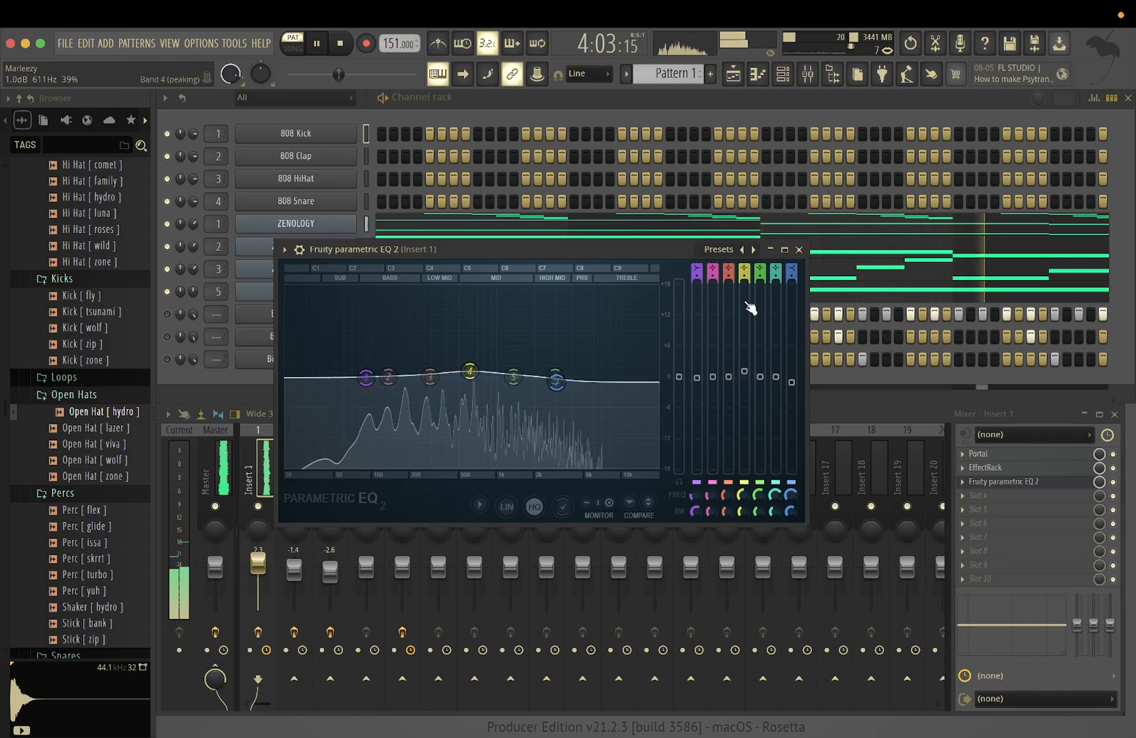
pyautogui.click(800, 250)
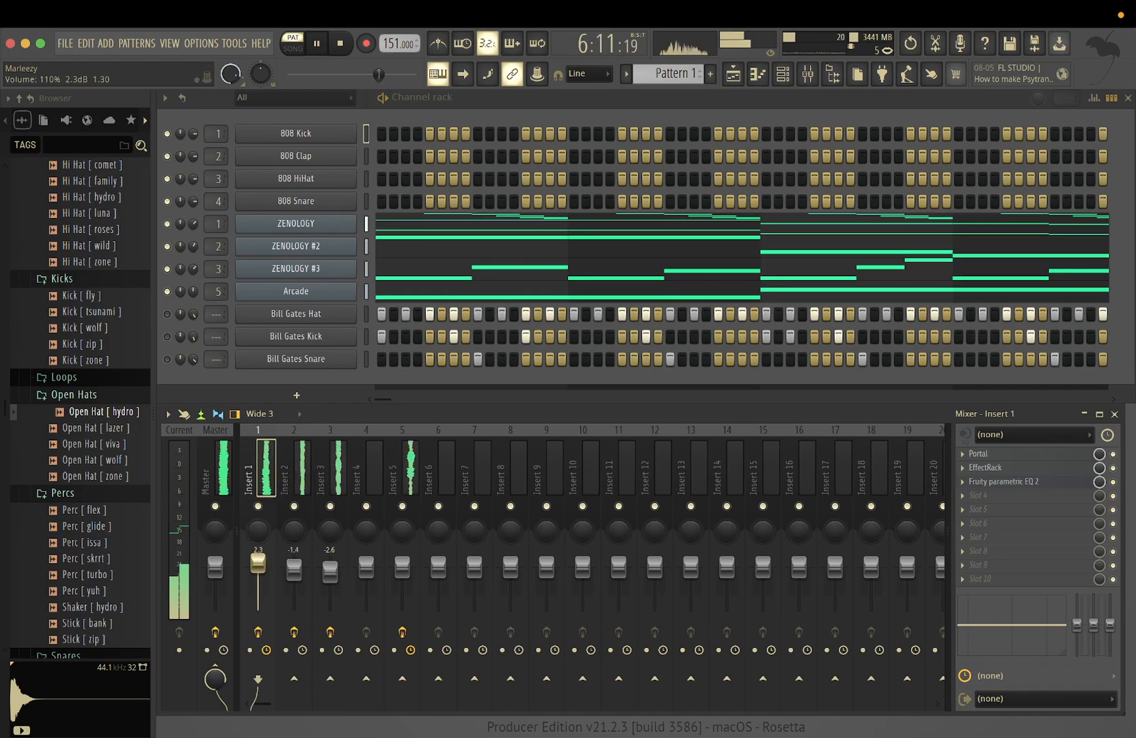
# Bypass the parametric EQ on Insert 1 and fine-tune the volume of the first ZENOLOGY channel with playback stopped
pyautogui.press('space')
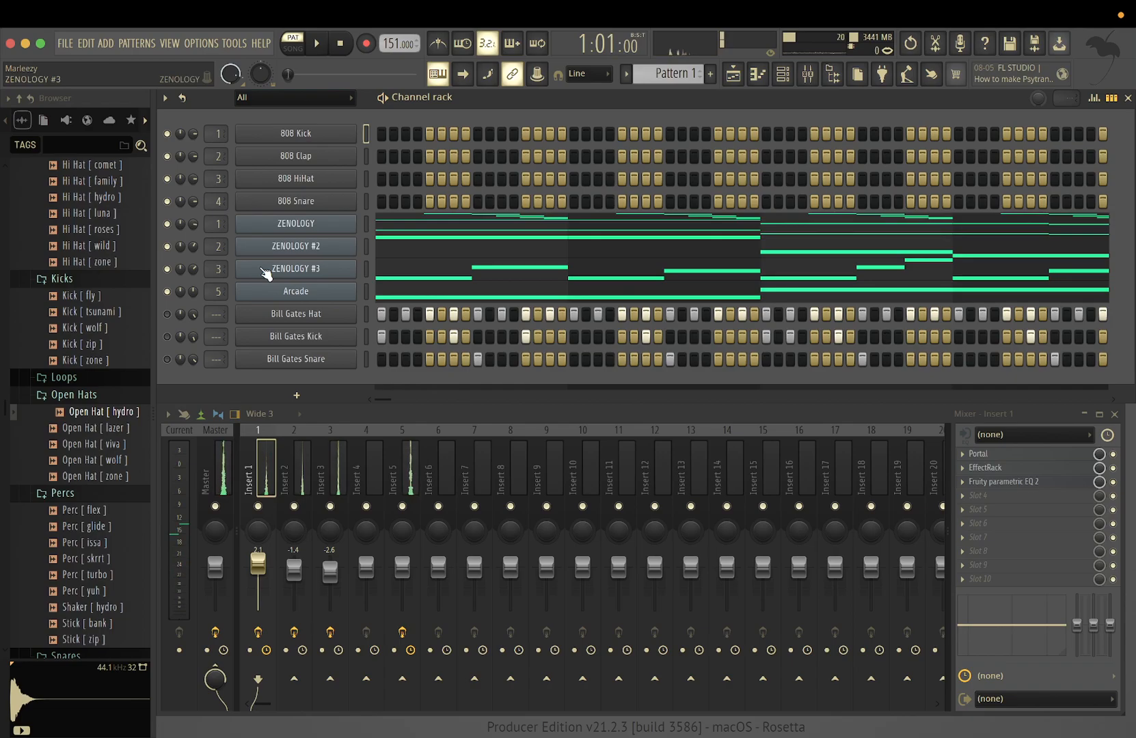
pyautogui.click(1112, 482)
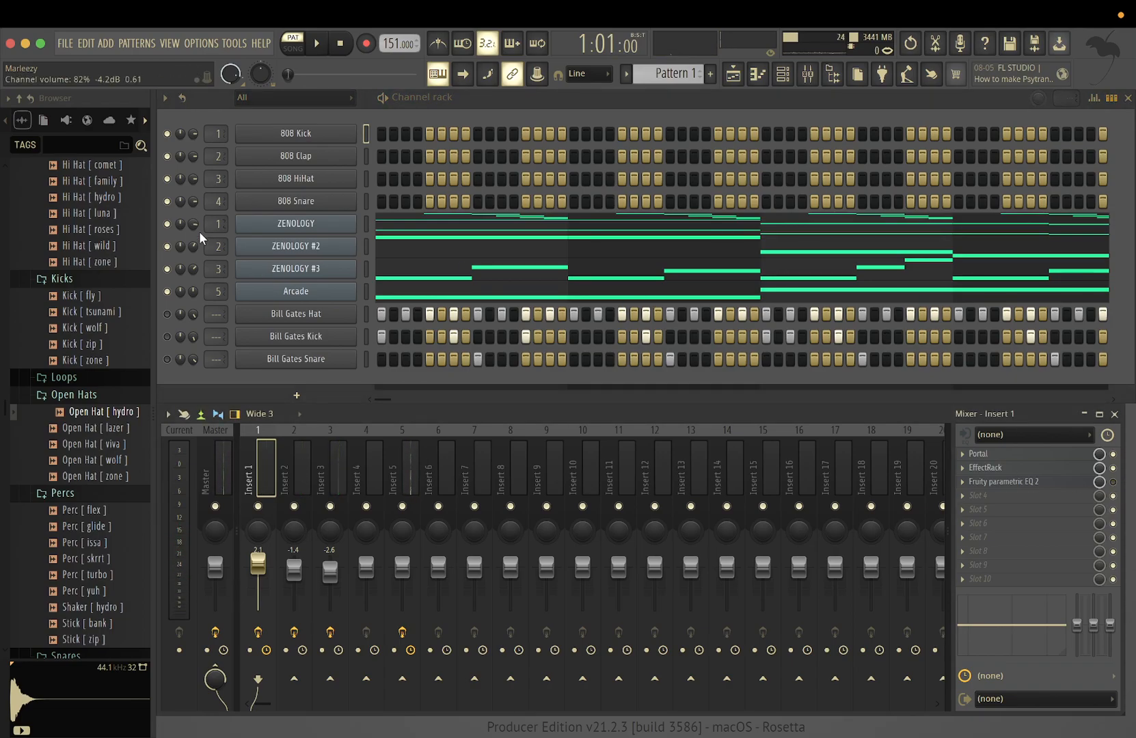
pyautogui.moveTo(194, 228)
pyautogui.mouseDown()
pyautogui.moveTo(194, 208)
pyautogui.moveTo(194, 239)
pyautogui.moveTo(199, 227)
pyautogui.mouseUp()
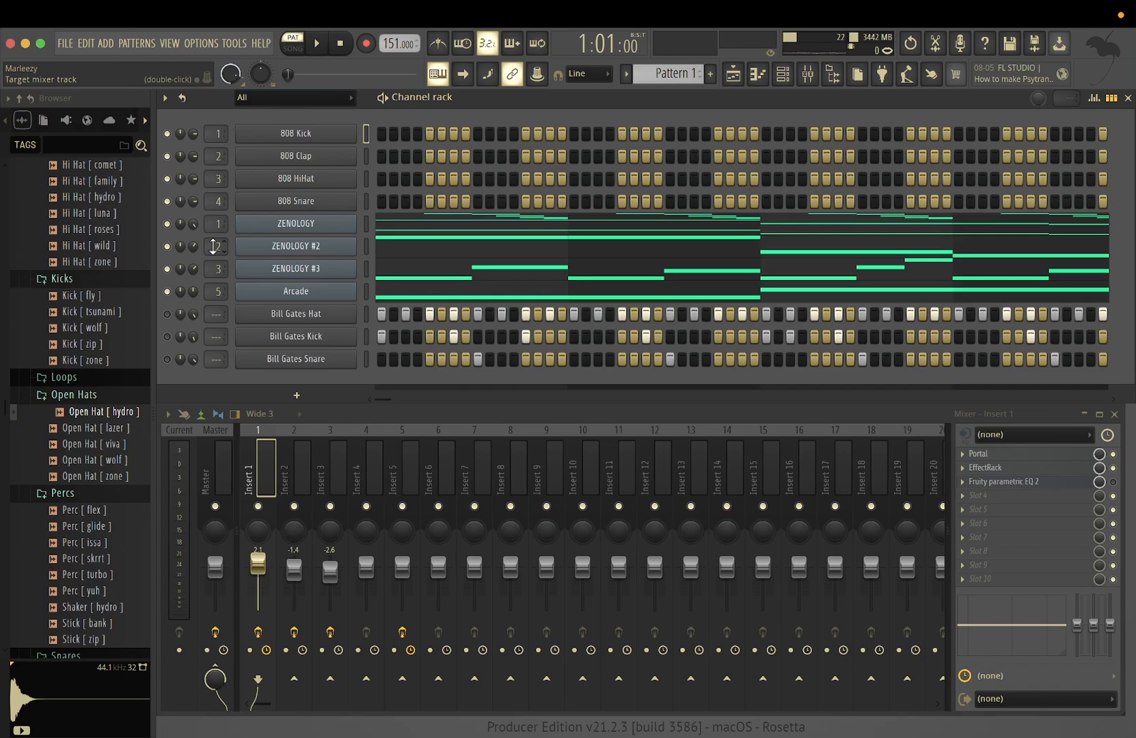
# Lower the mixer faders of Inserts 1 to 7 to -0.6, -15.2, -15.2, -12.6, -12.1, -13.8 and -10.7 dB
pyautogui.click(473, 445)
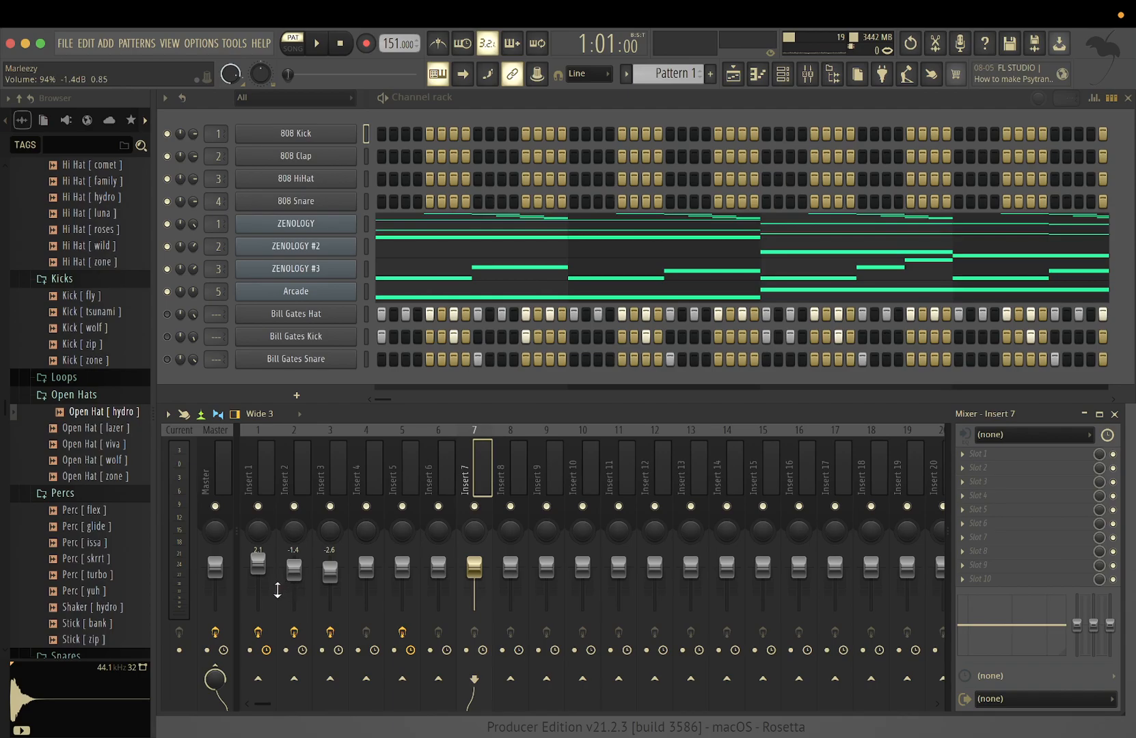
pyautogui.moveTo(257, 586)
pyautogui.mouseDown()
pyautogui.moveTo(257, 600)
pyautogui.moveTo(258, 567)
pyautogui.mouseUp()
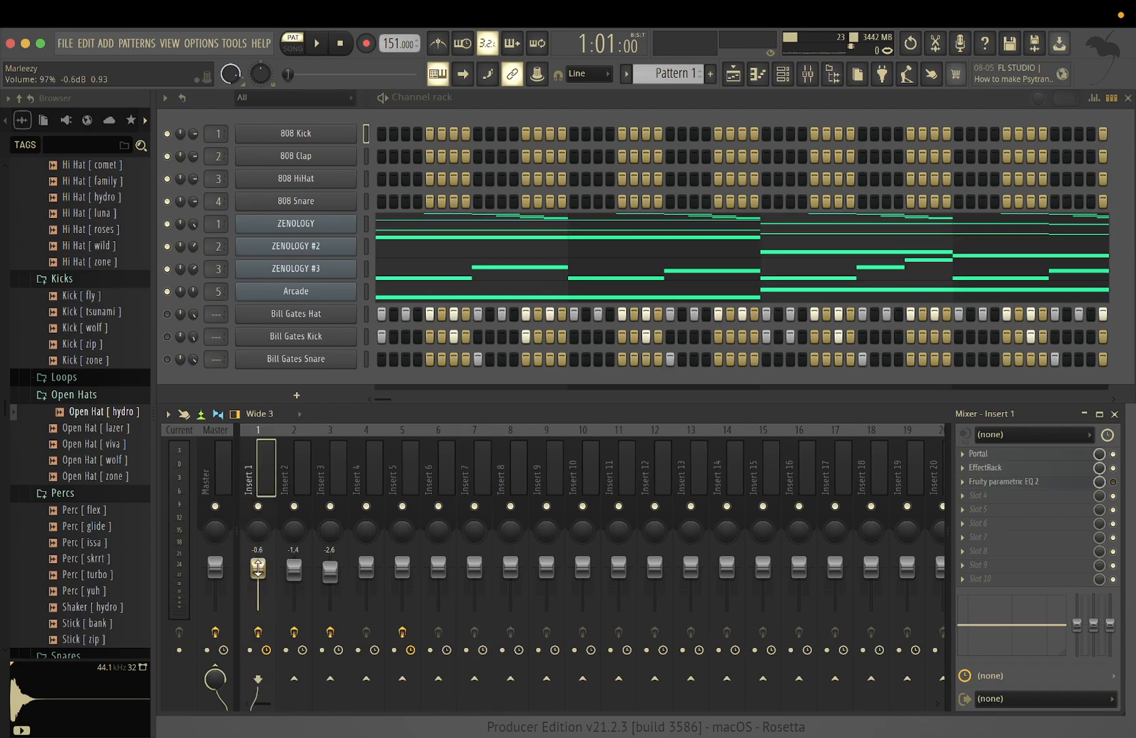
pyautogui.click(282, 531)
pyautogui.scroll(-2, 253, 516)
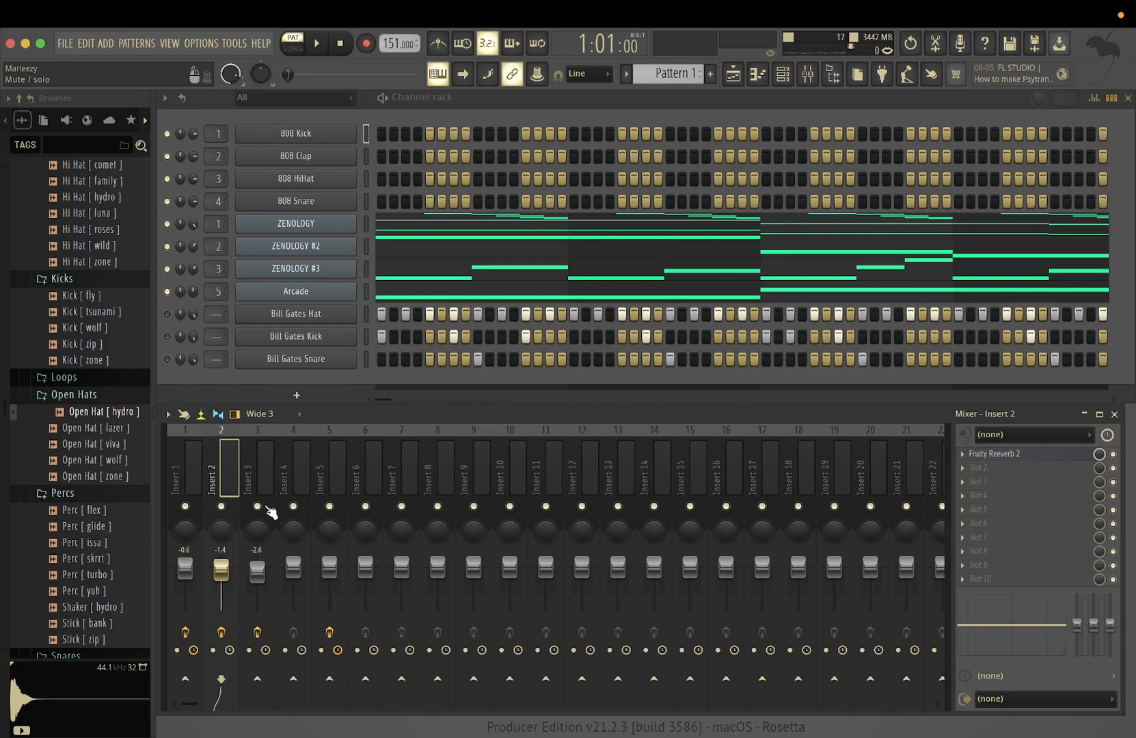
pyautogui.click(283, 471)
pyautogui.click(228, 467)
pyautogui.moveTo(221, 568); pyautogui.dragTo(401, 586)
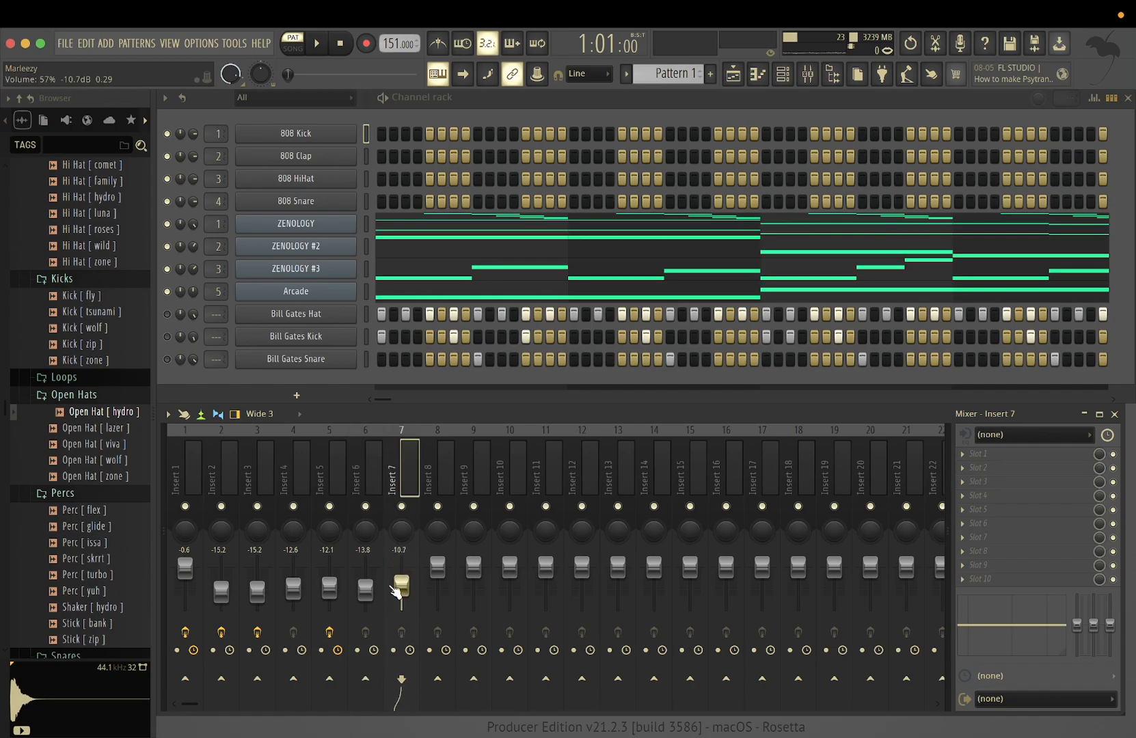
# Adjust the mixer faders to -11.5 dB on Insert 2, -12.0 dB on Insert 3 and -15.8 dB on Insert 4
pyautogui.moveTo(255, 586); pyautogui.dragTo(221, 585)
pyautogui.moveTo(293, 589); pyautogui.dragTo(293, 593)
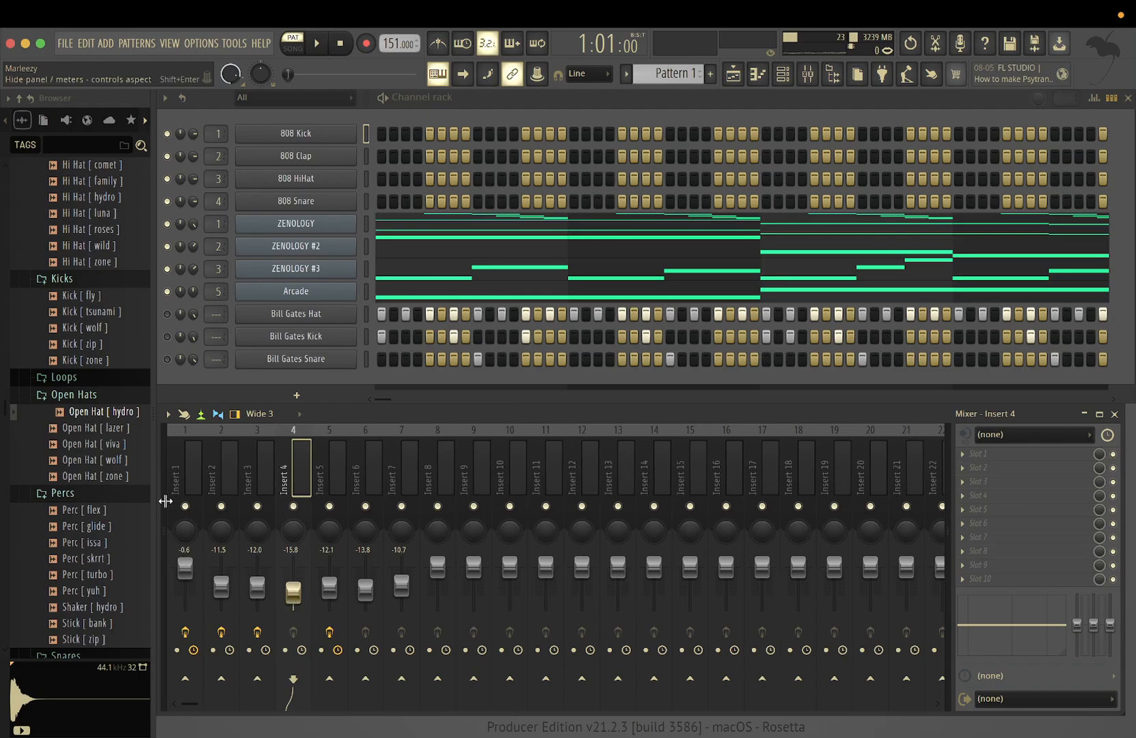
pyautogui.moveTo(164, 500); pyautogui.dragTo(174, 502)
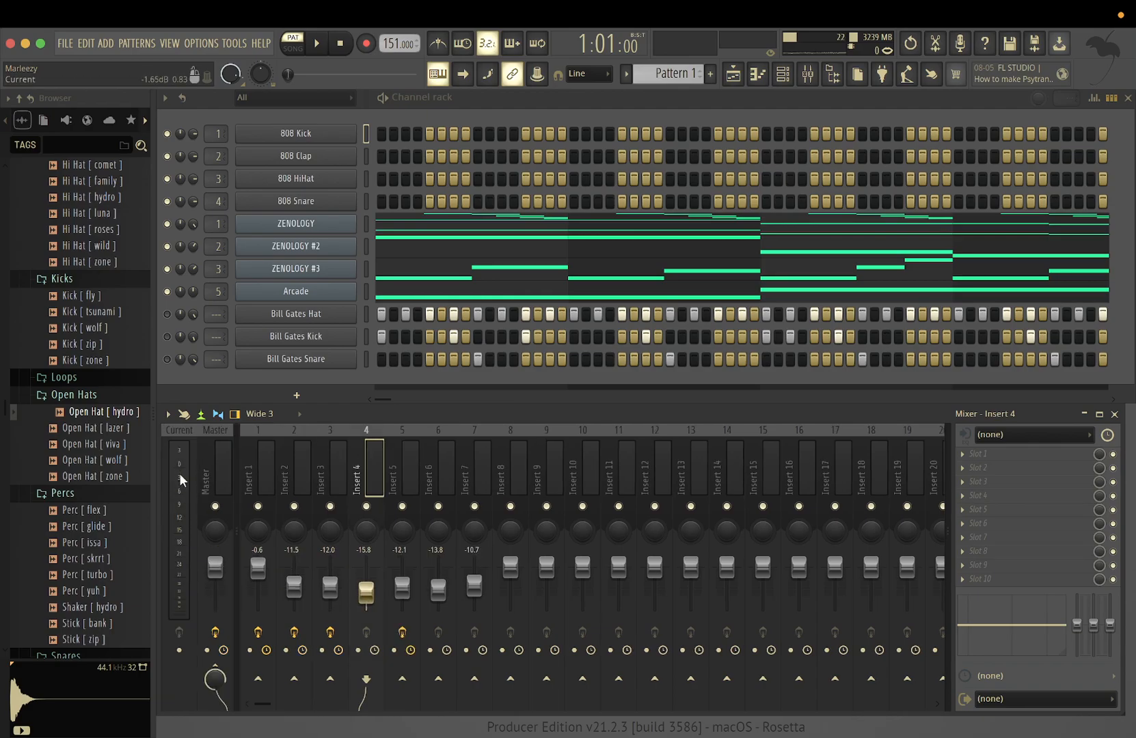
# Rebalance Inserts 1 to 4 by ear to -3.8, -4.5, -8.3 and -11.1 dB, and replay the pattern to check the mix
pyautogui.press('space')
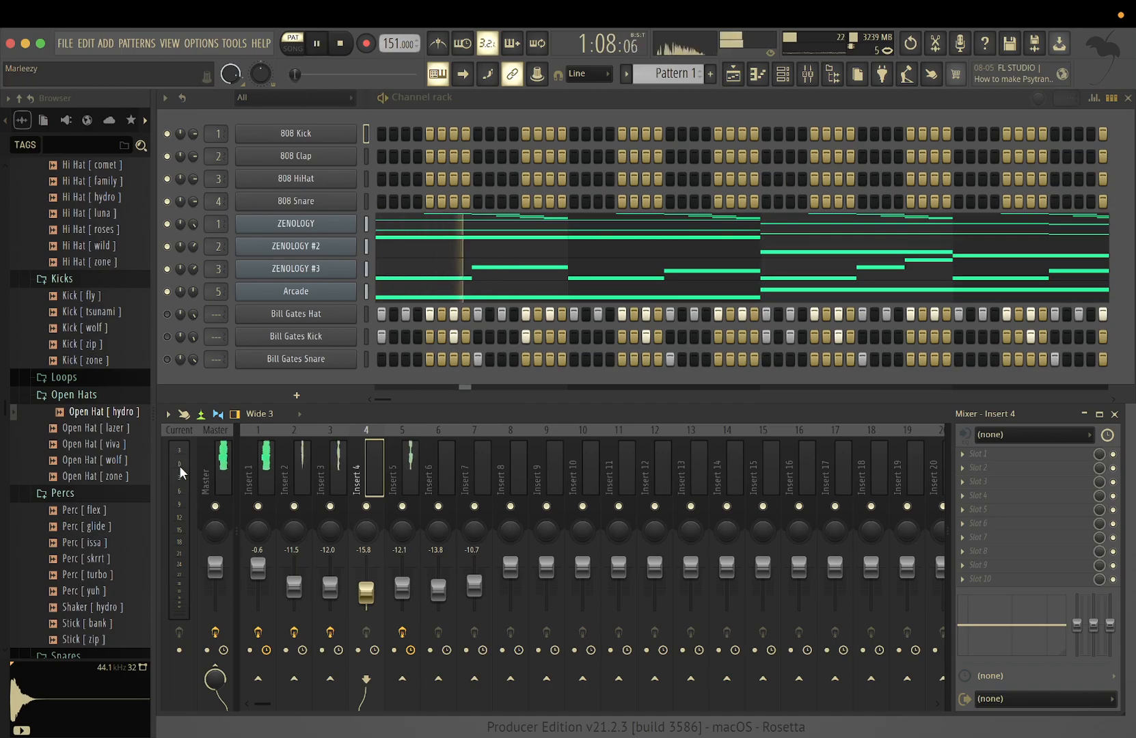
pyautogui.moveTo(294, 587); pyautogui.dragTo(261, 574)
pyautogui.press('space')
pyautogui.click(330, 587)
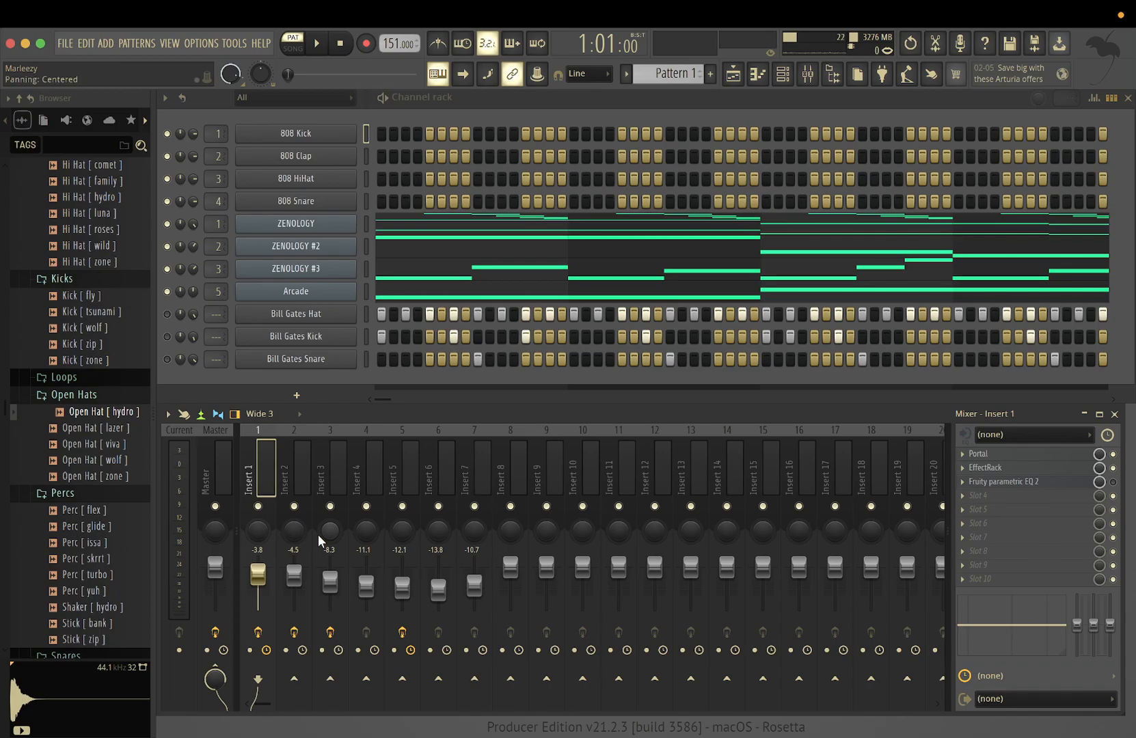
pyautogui.press('space')
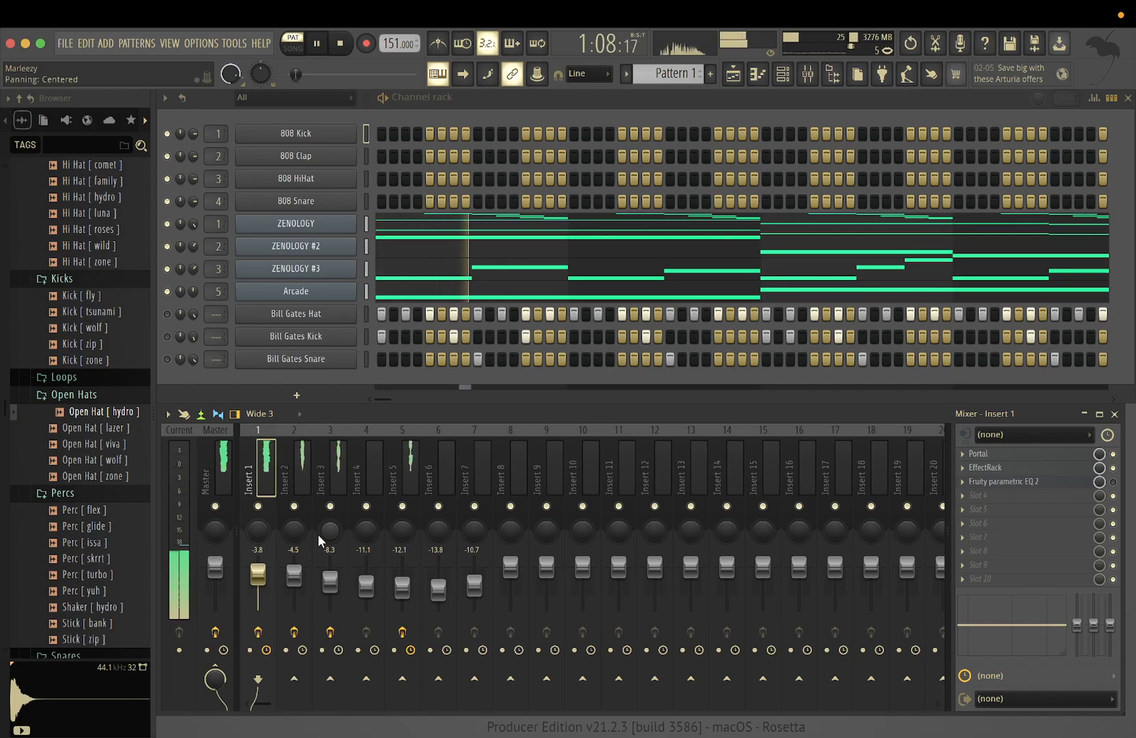